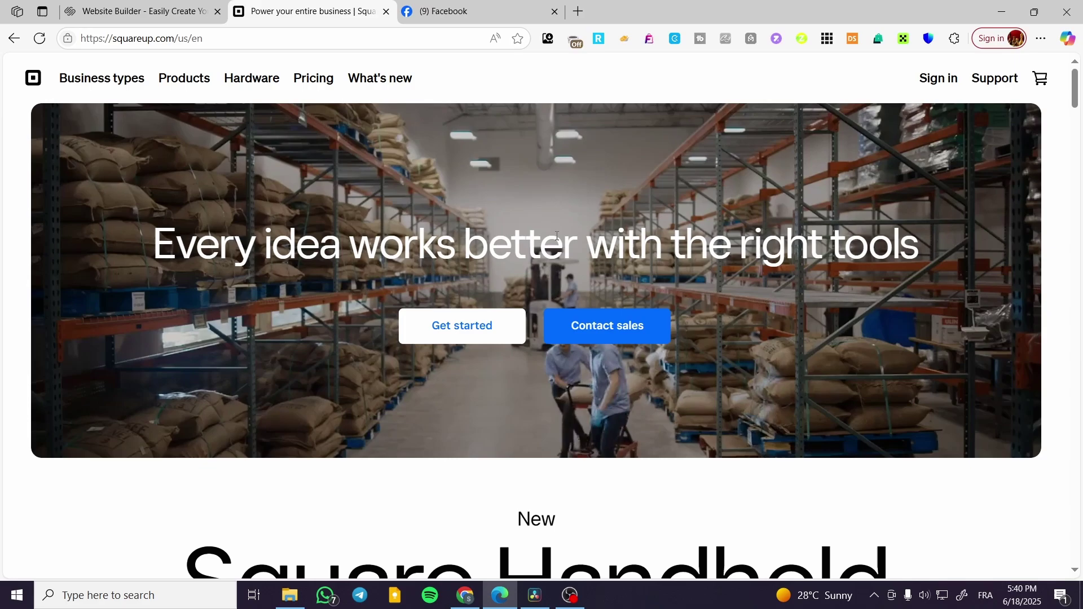
Browse the Business types list and the homepage's Square Handheld section, then head to Sign in.
left_click(90, 79)
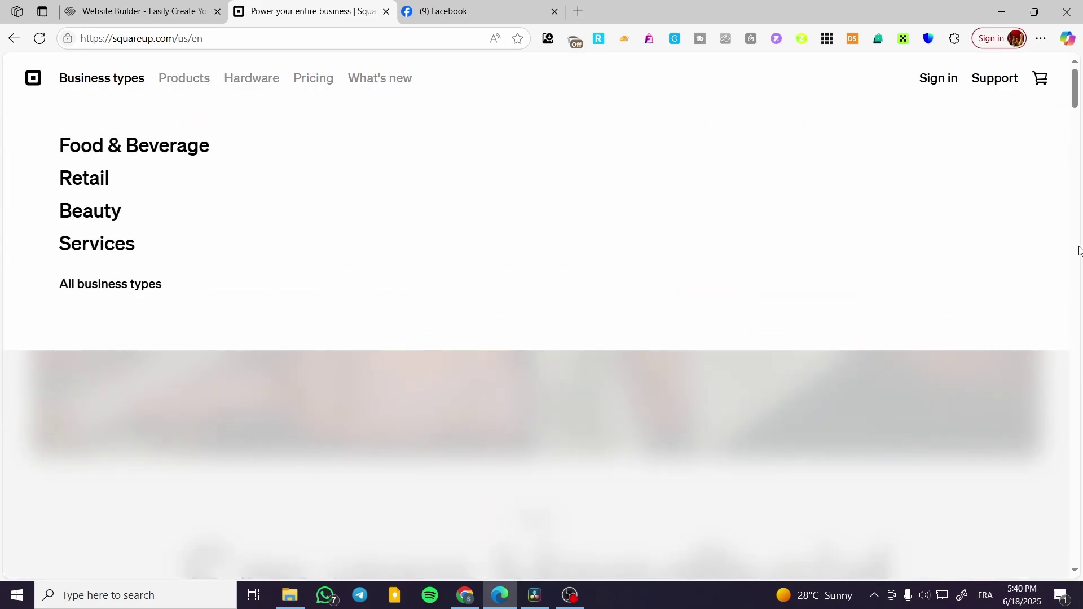
scroll(1017, 488, "down", 3)
scroll(1013, 457, "up", 3)
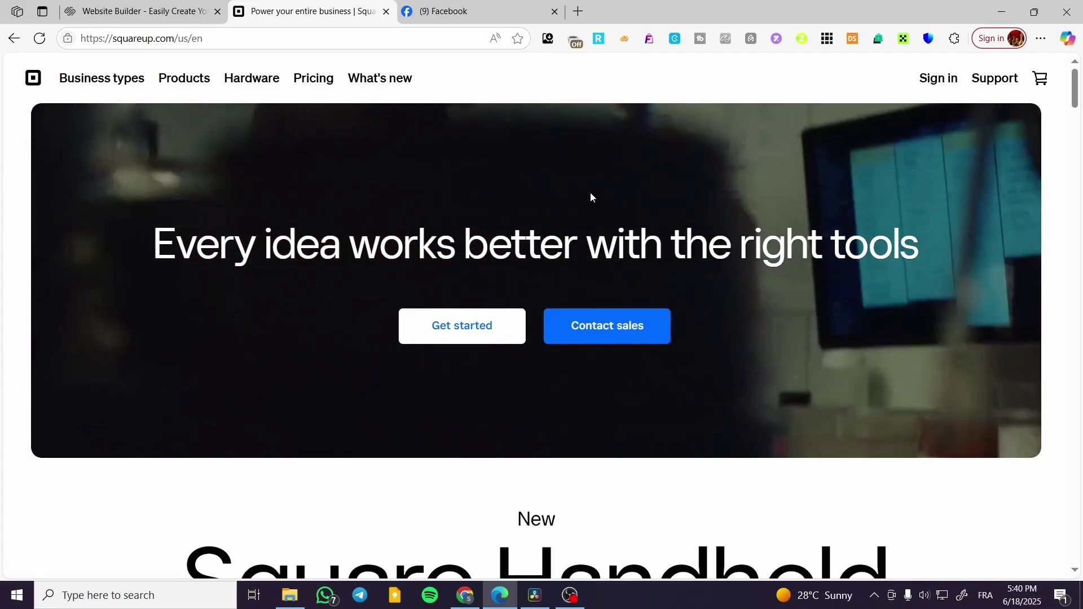
scroll(590, 197, "down", 10)
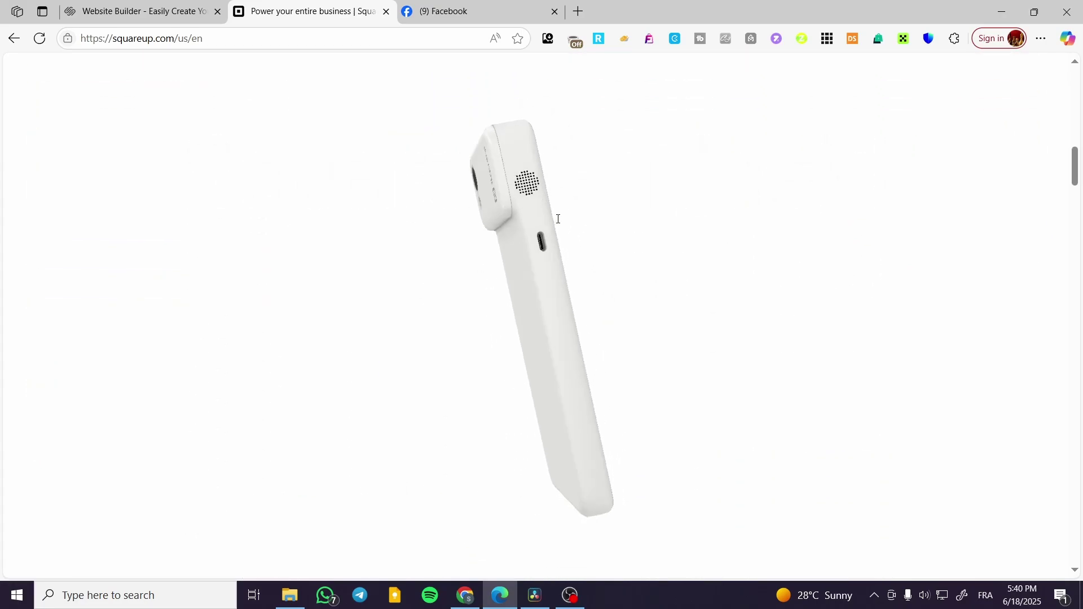
scroll(558, 219, "down", 3)
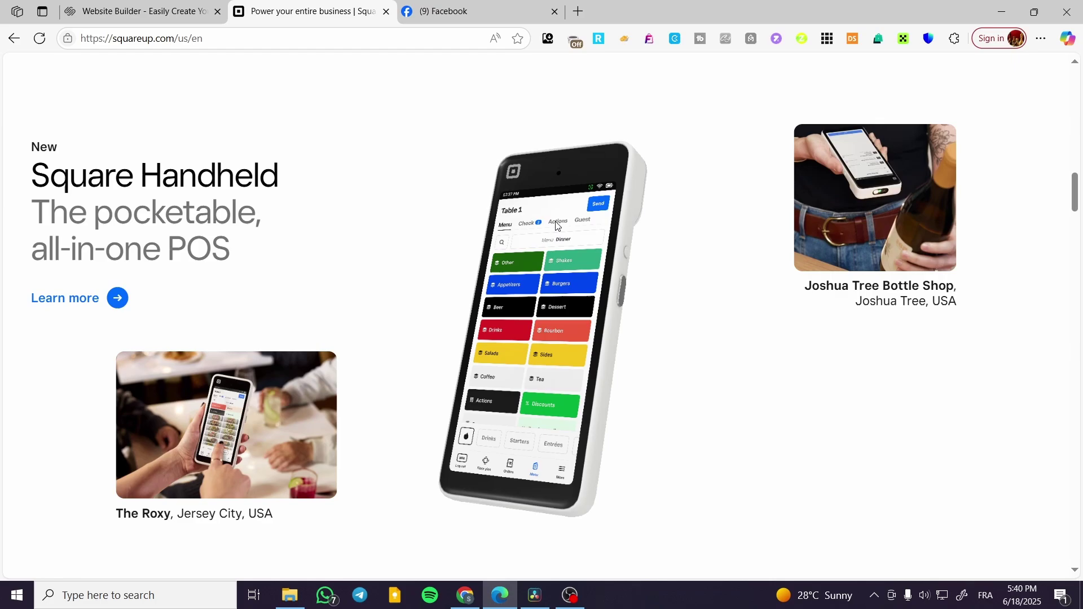
scroll(440, 380, "up", 12)
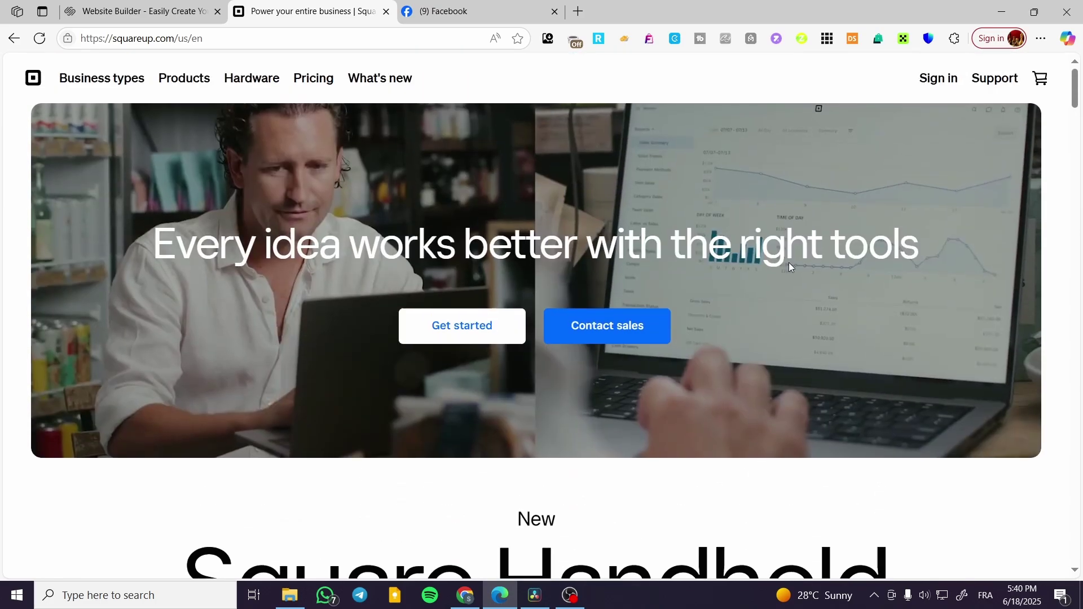
left_click(943, 82)
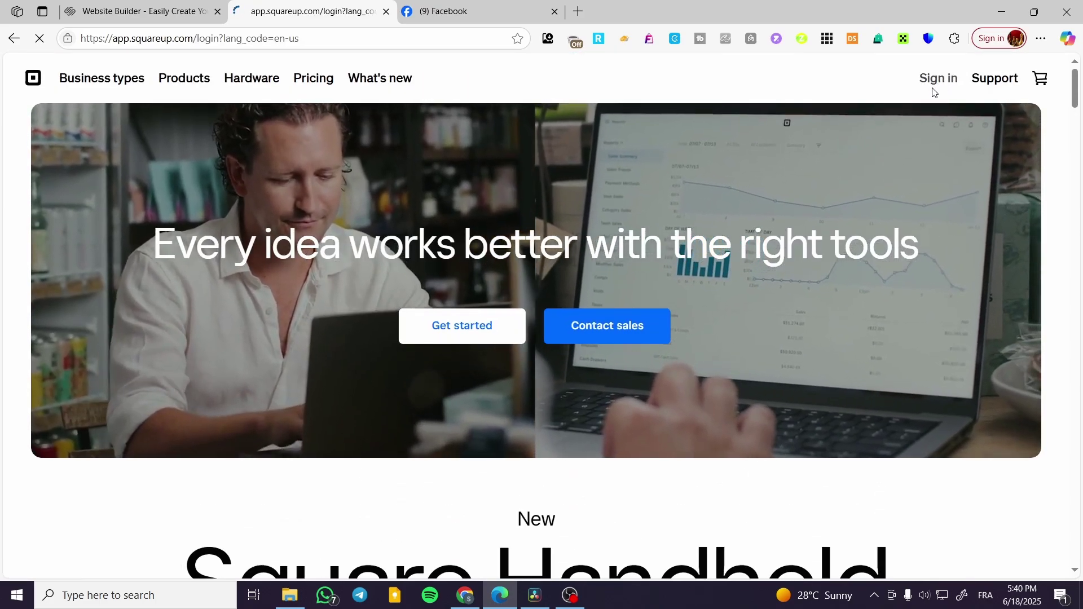
Start a new account sign-up instead, accept the terms, and fill in the saved e-mail.
left_click(9, 38)
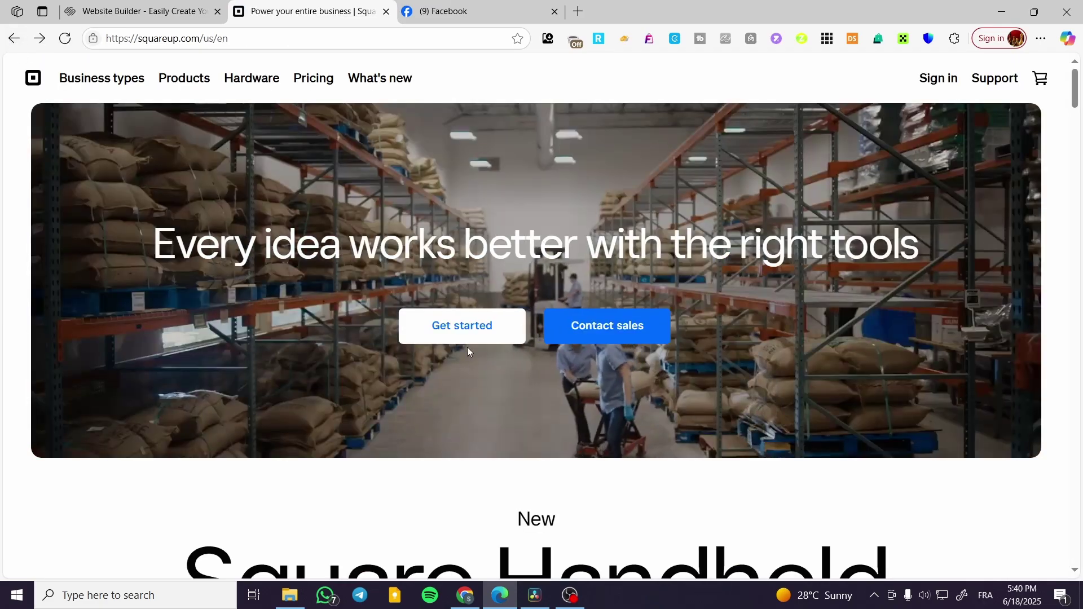
left_click(480, 332)
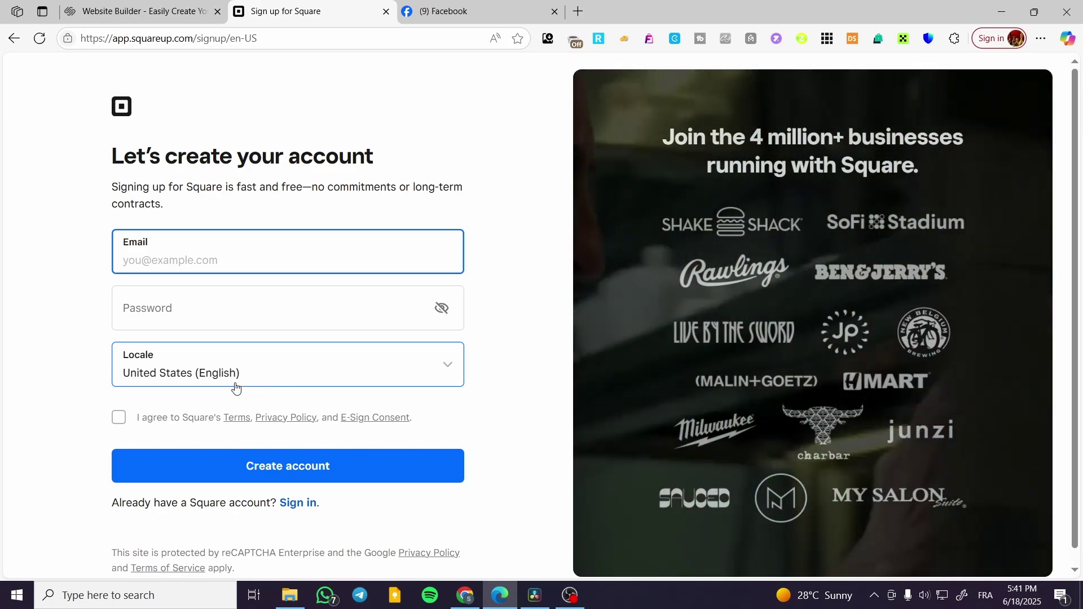
left_click(119, 419)
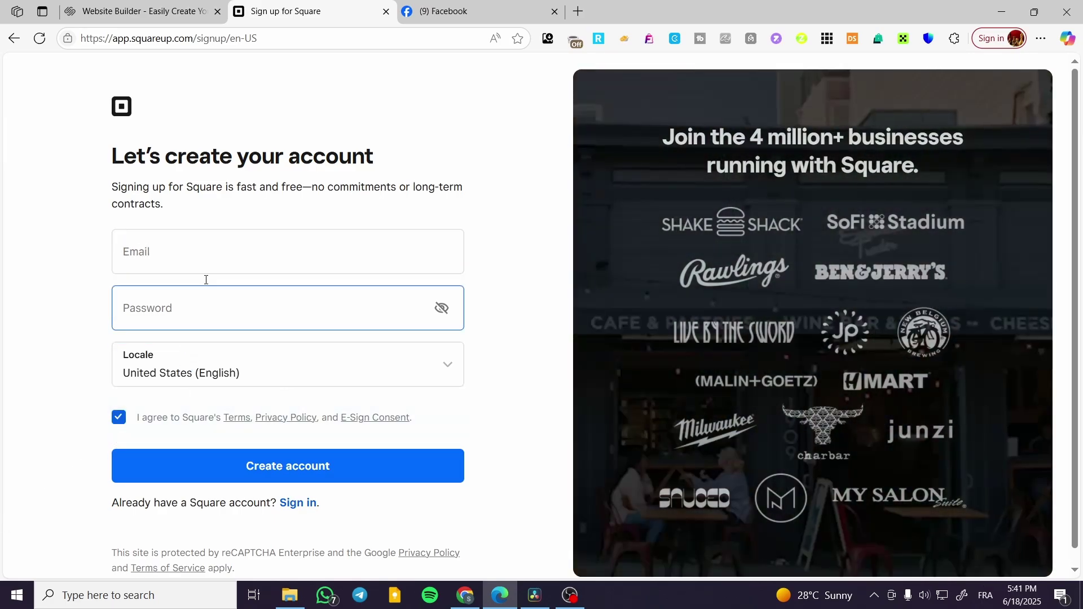
left_click(215, 252)
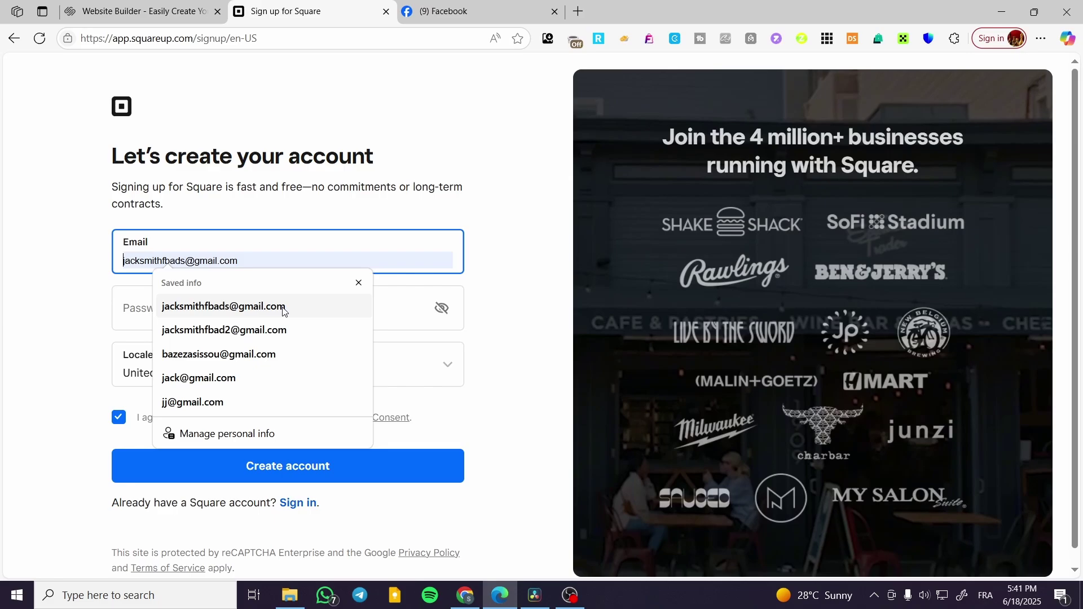
left_click(297, 337)
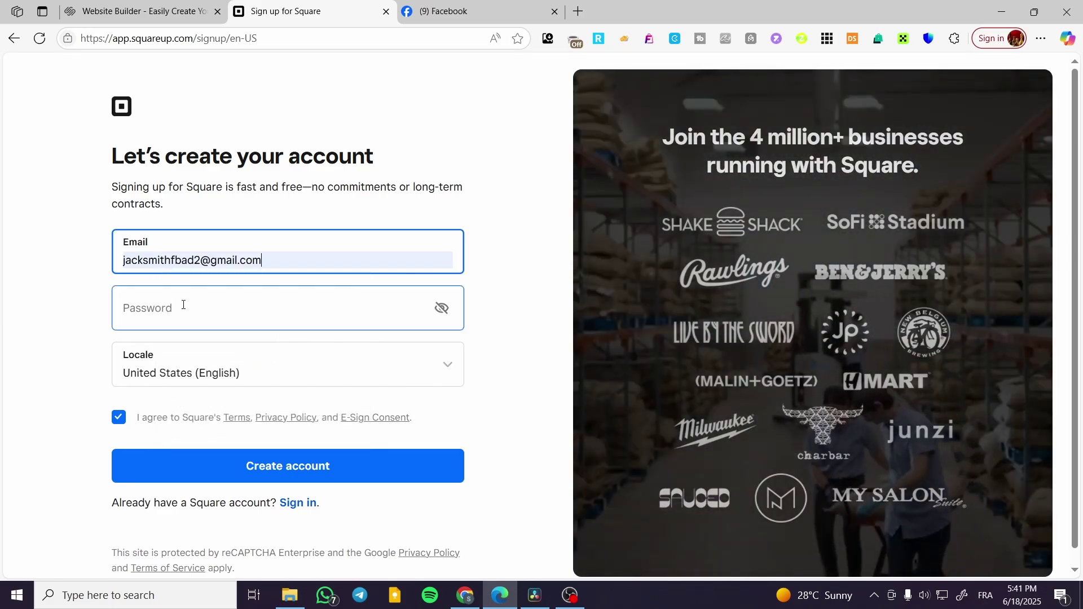
Enter the account password, confirm United States (English) locale, and create the account.
left_click(174, 308)
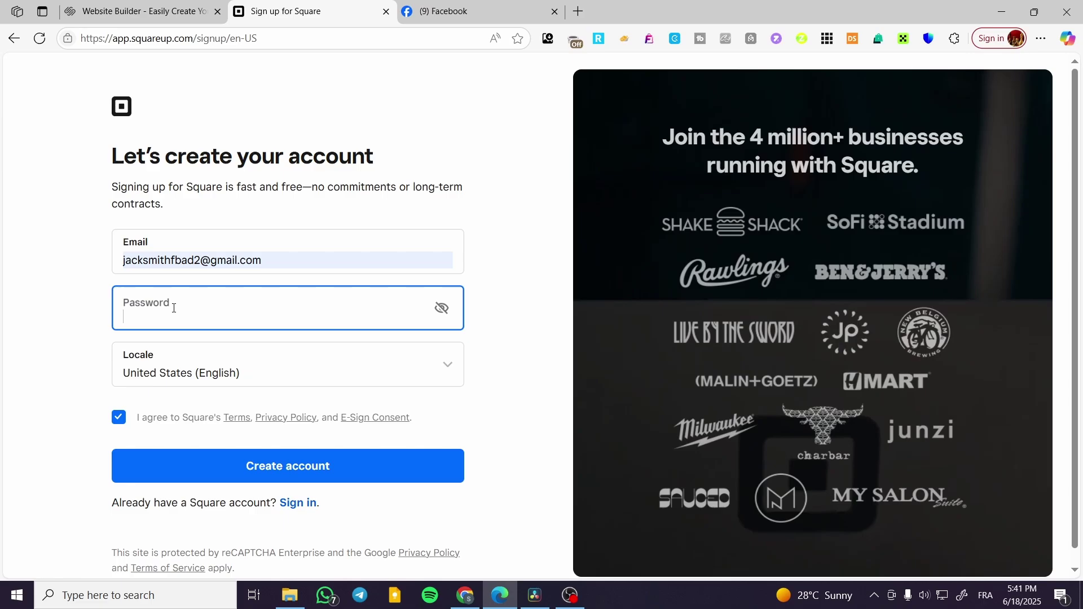
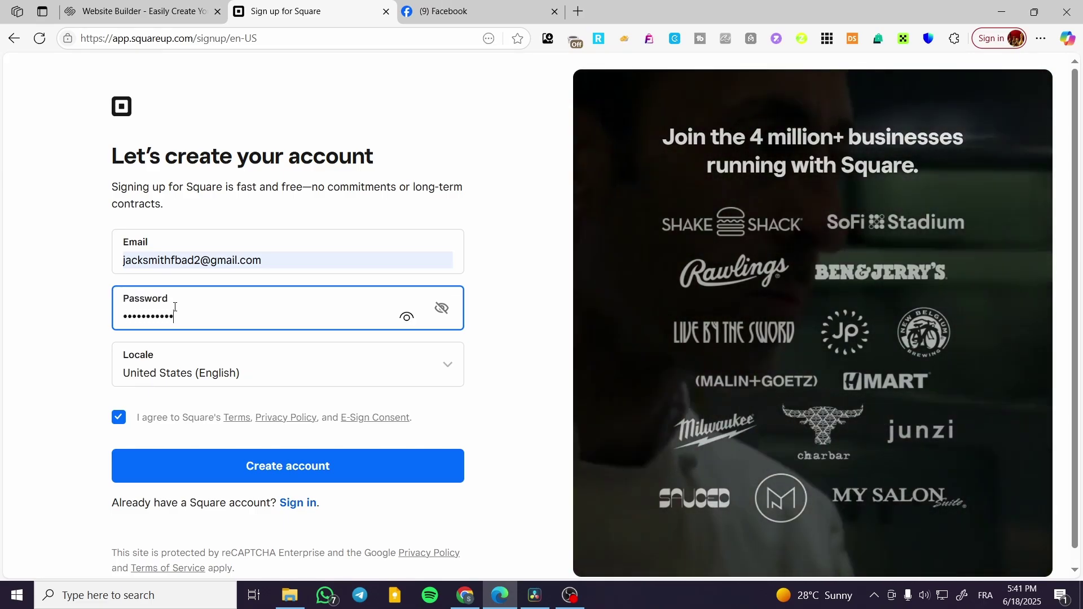
left_click(350, 372)
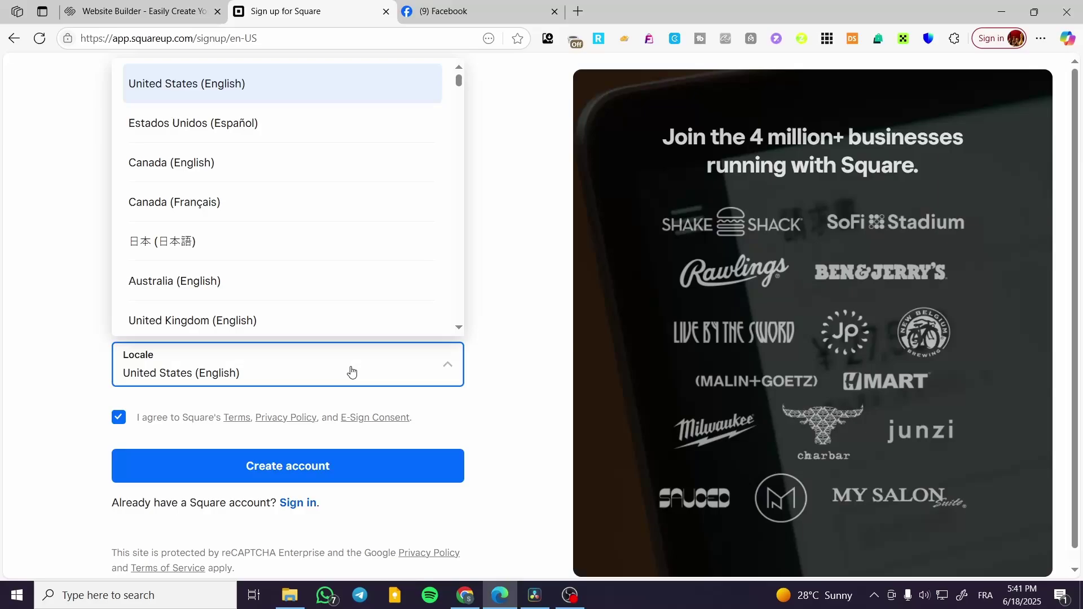
left_click(355, 466)
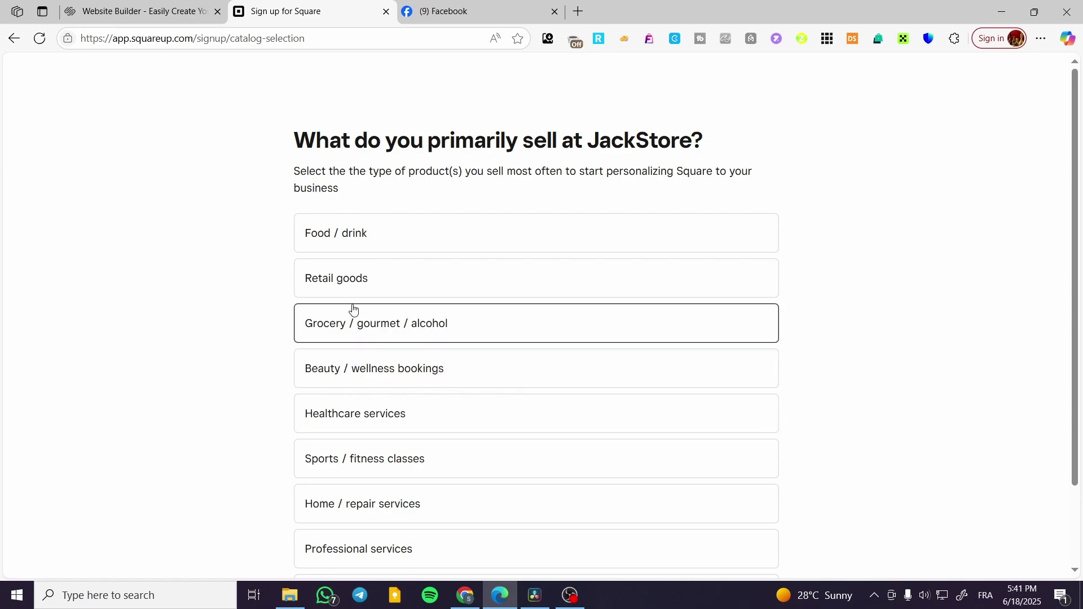
Scroll through the sign-up business questions for JackStore.
scroll(448, 249, "down", 1)
scroll(448, 249, "down", 2)
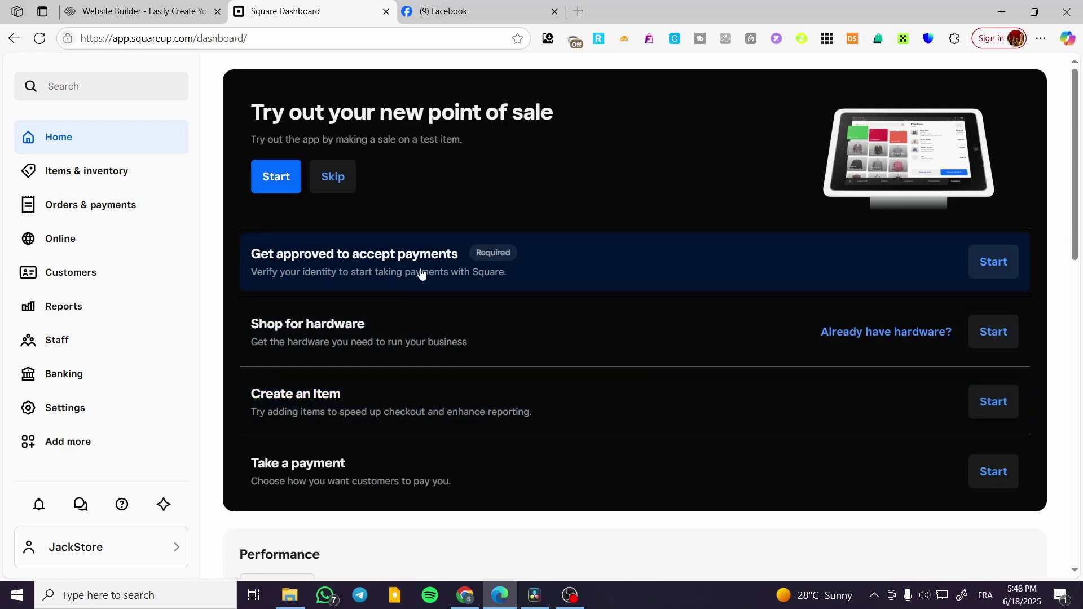
Start payment approval and set the business category to Coffee/Tea Cafe.
left_click(1005, 267)
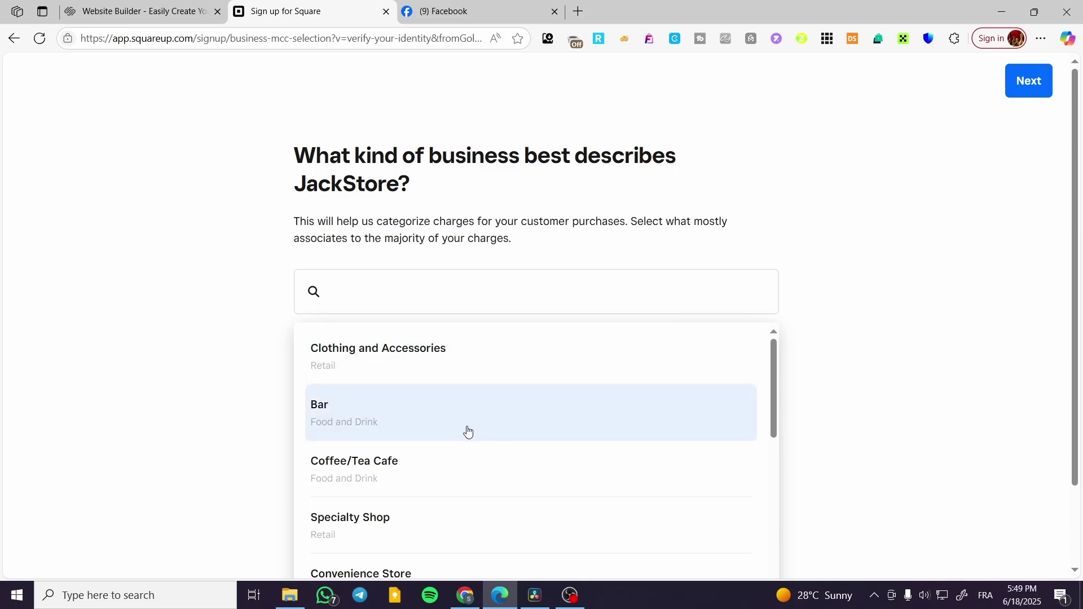
left_click(534, 477)
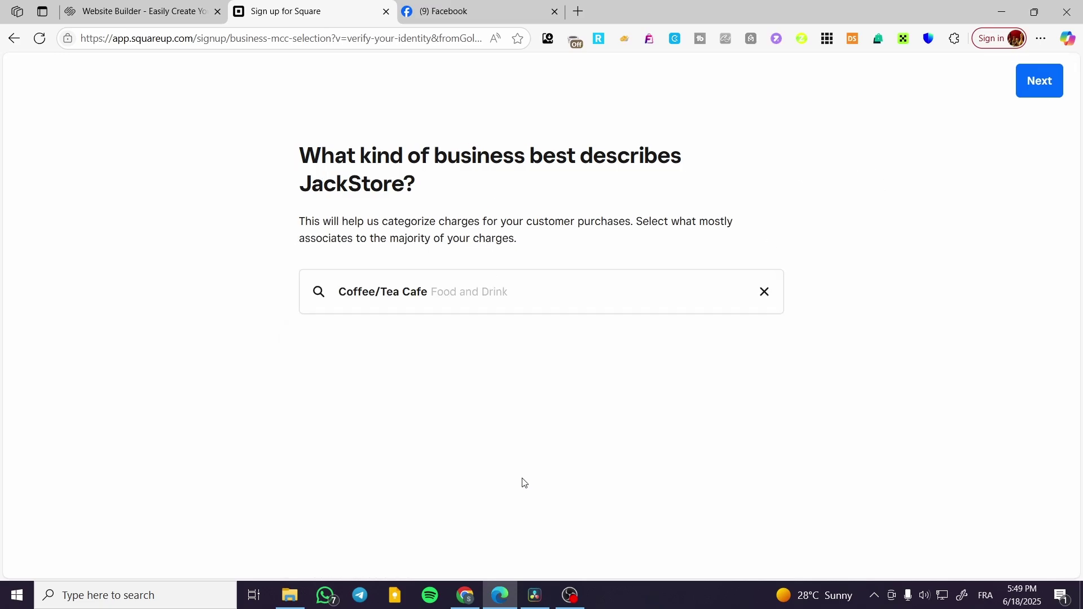
left_click(1040, 88)
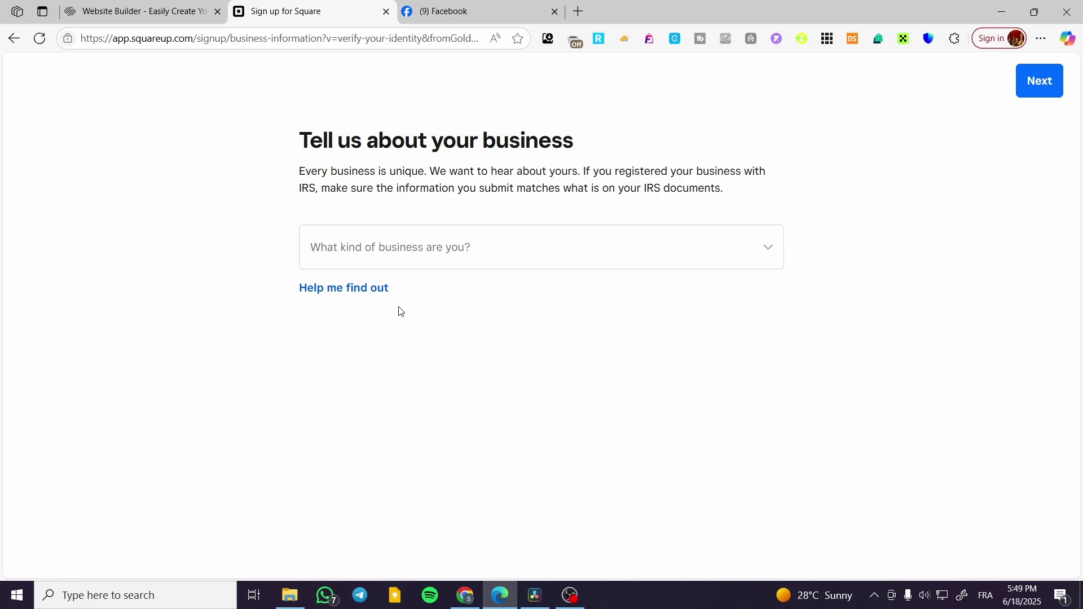
Set the business type to Limited Liability Company (LLC), review the form, and go back.
left_click(525, 258)
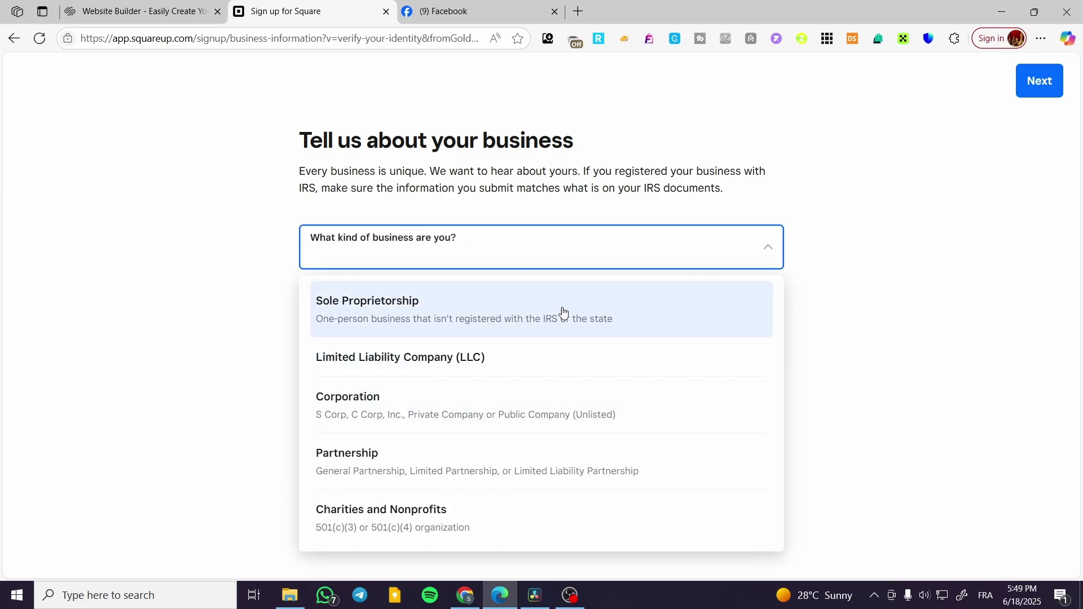
left_click(590, 364)
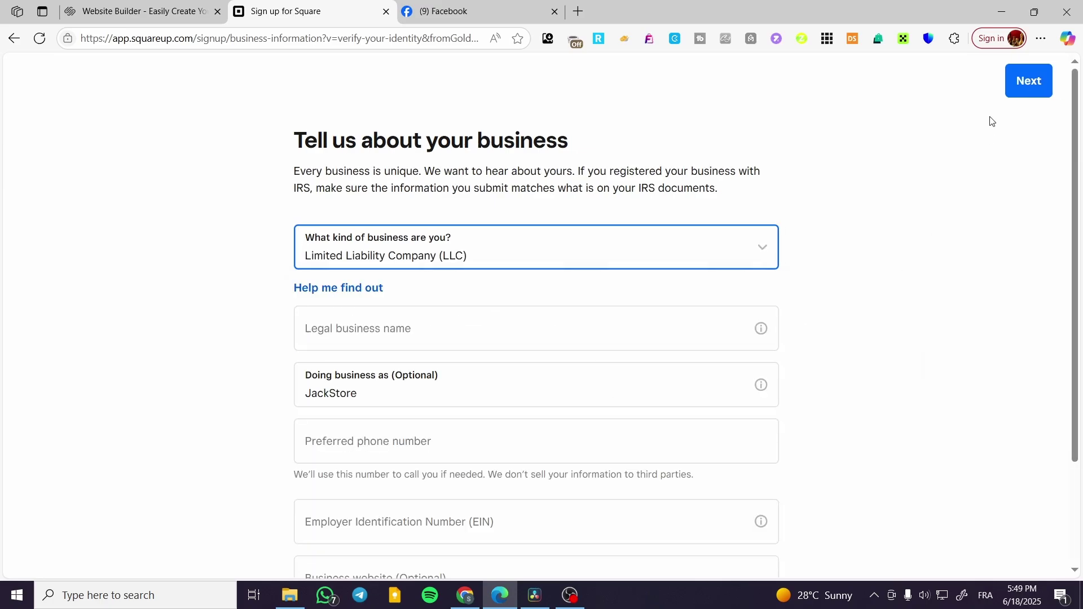
scroll(573, 350, "down", 2)
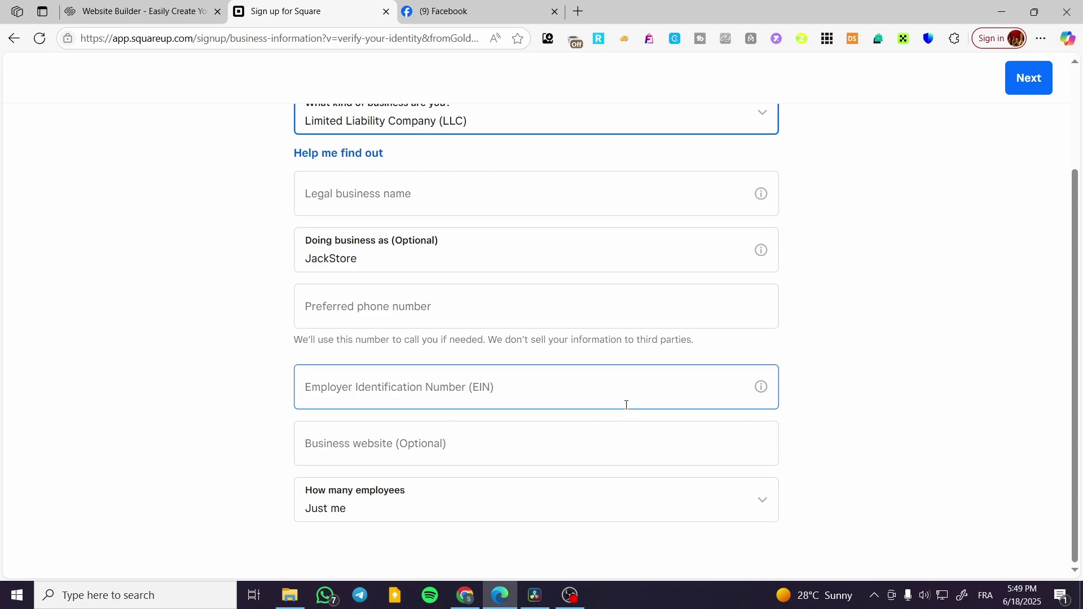
scroll(404, 363, "up", 2)
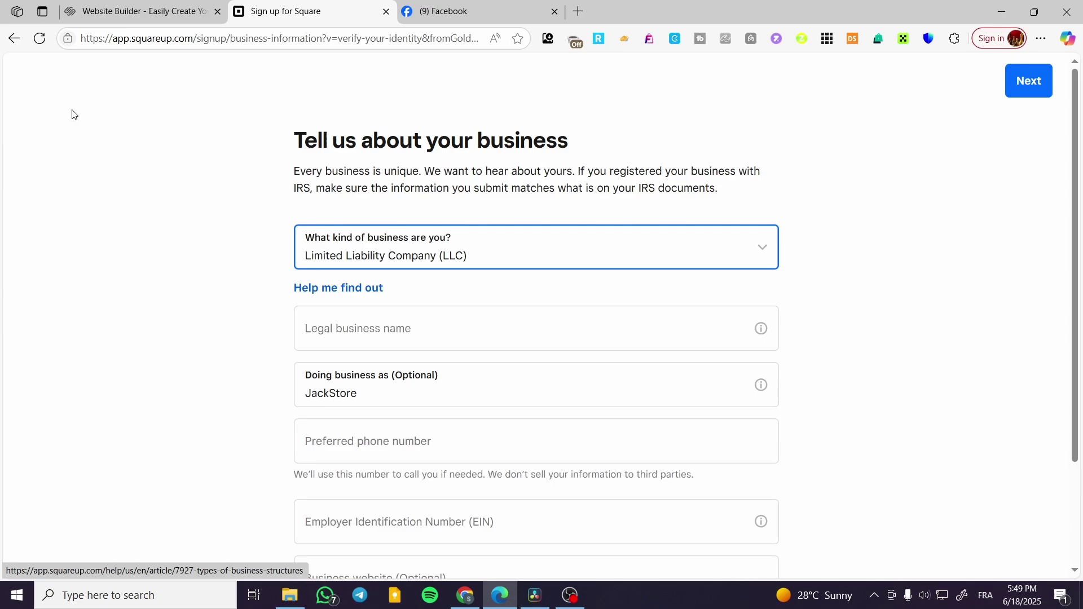
left_click(13, 41)
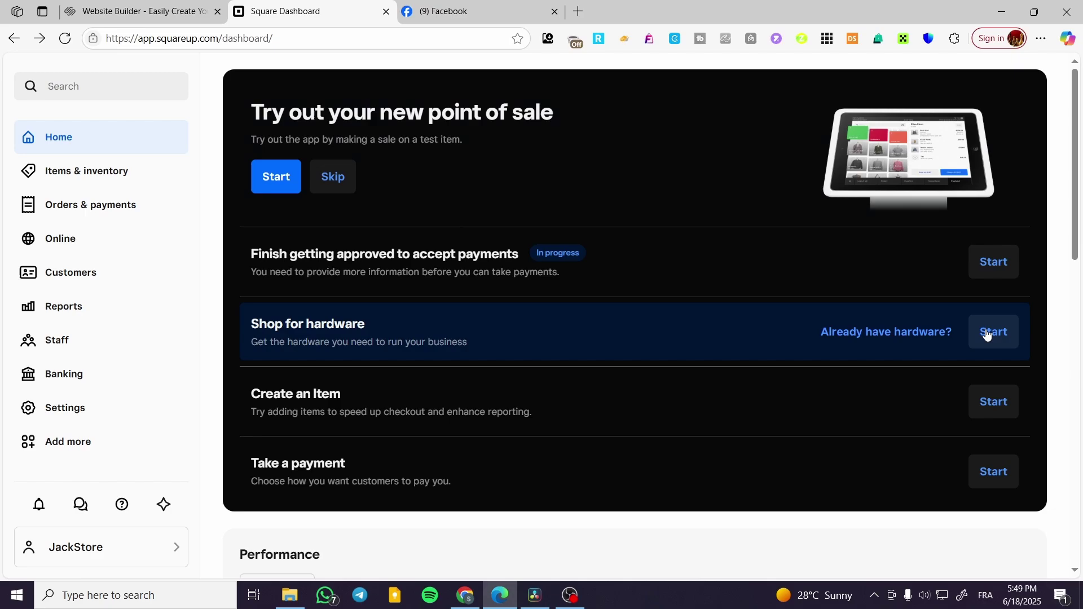
left_click(1007, 341)
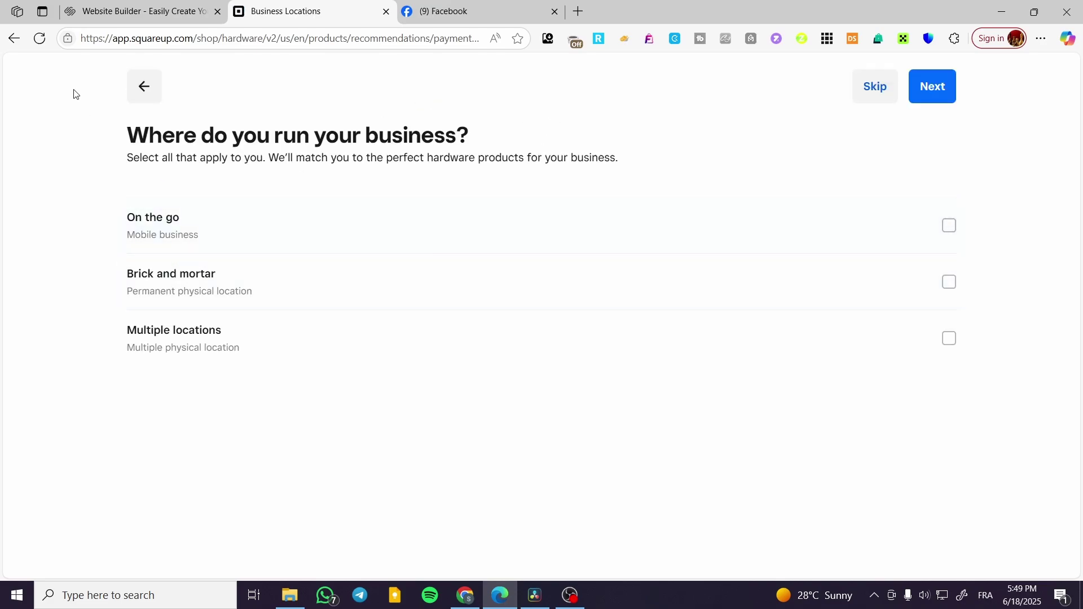
left_click(145, 88)
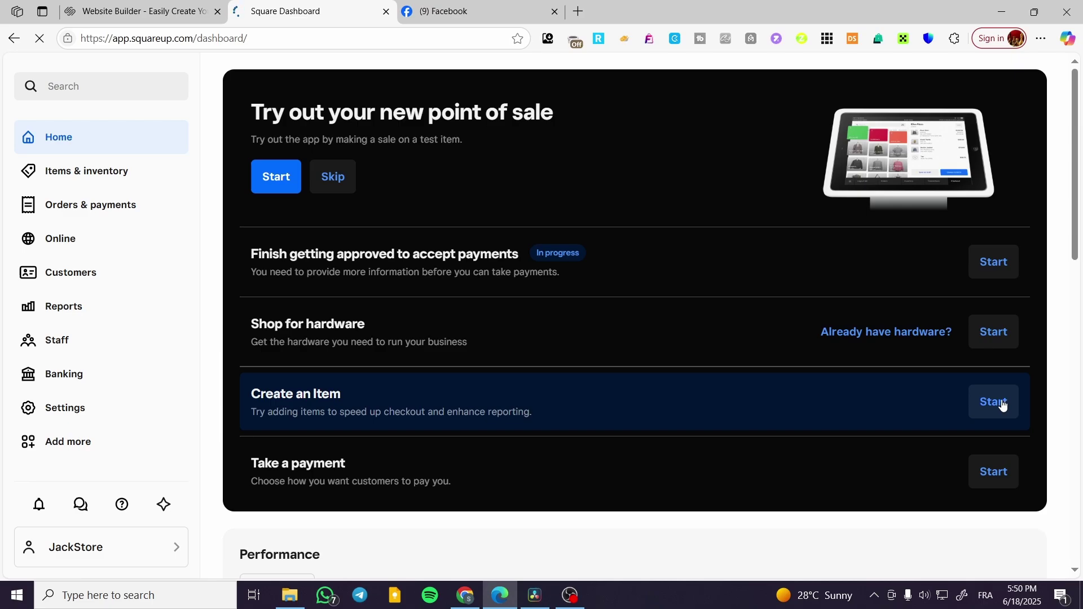
Start creating an item manually with Physical good as its item type.
left_click(1002, 404)
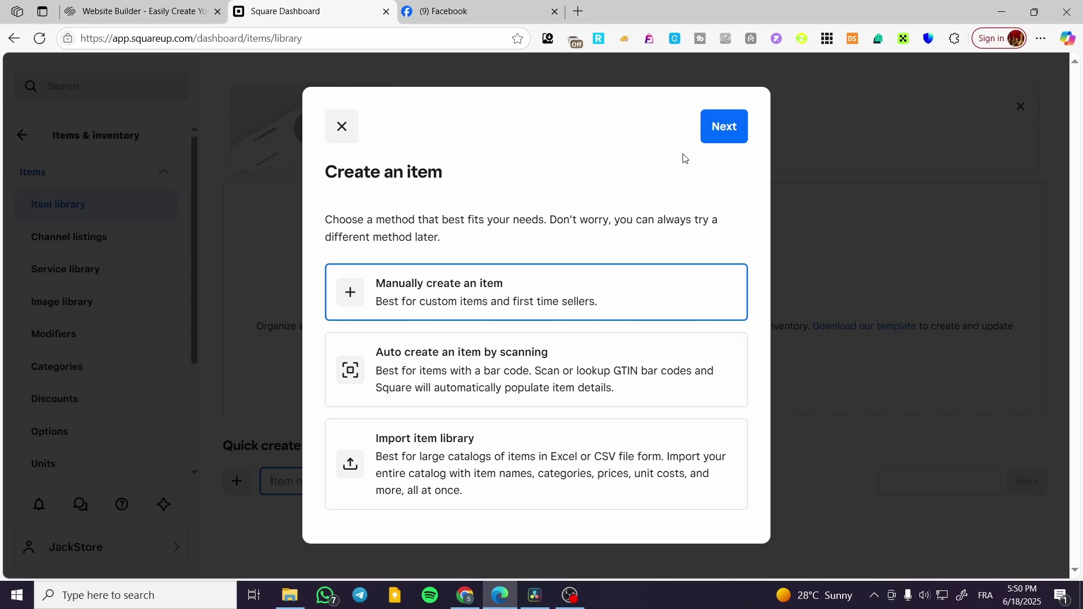
left_click(740, 139)
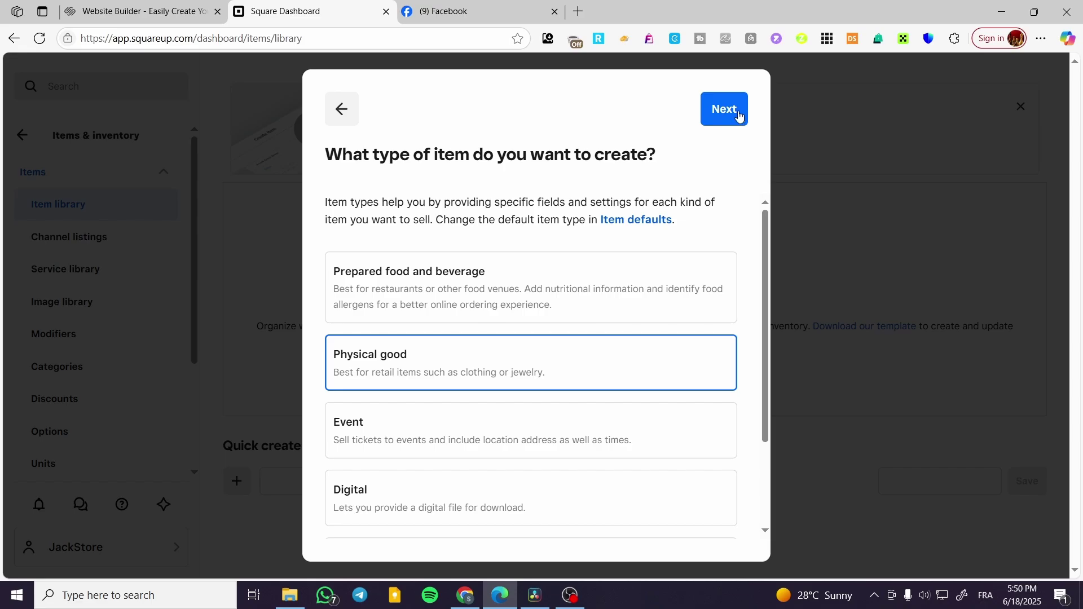
left_click(739, 116)
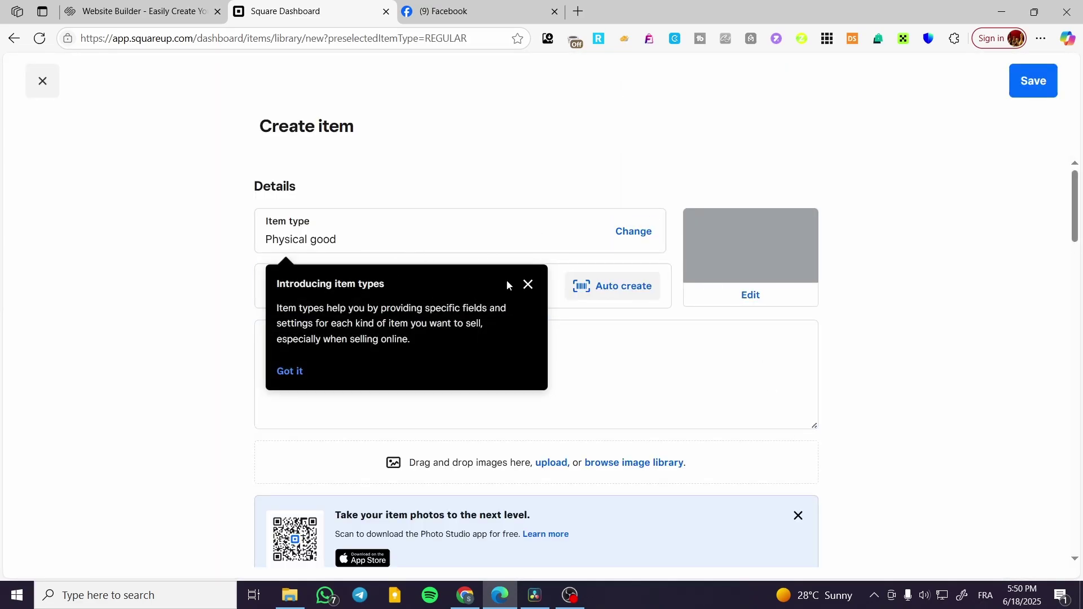
Dismiss the item types intro and review the Change item type options without changing anything.
left_click(527, 285)
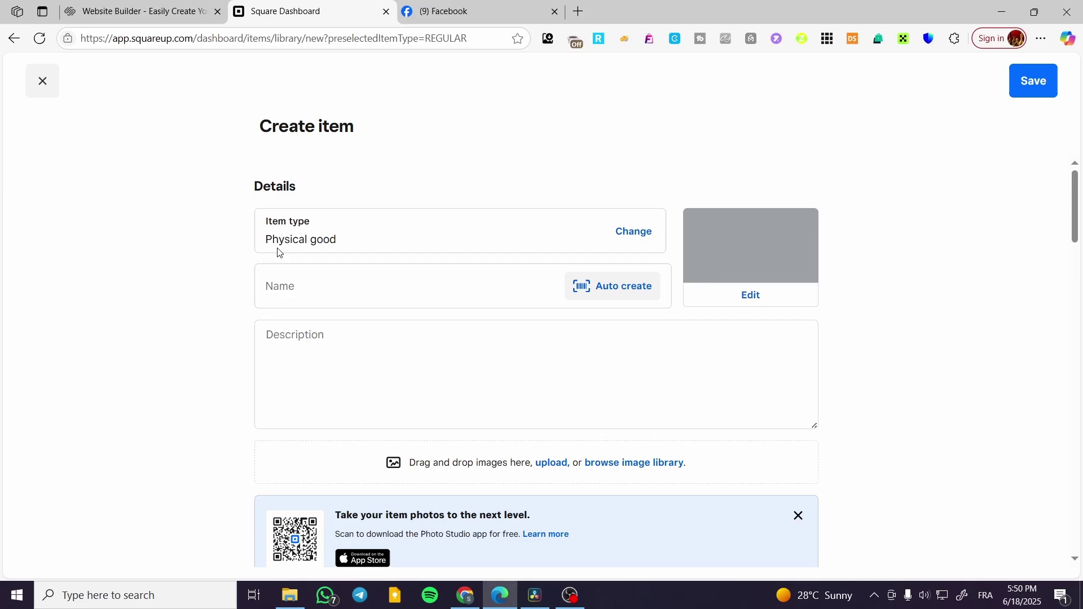
left_click(644, 232)
scroll(534, 375, "down", 1)
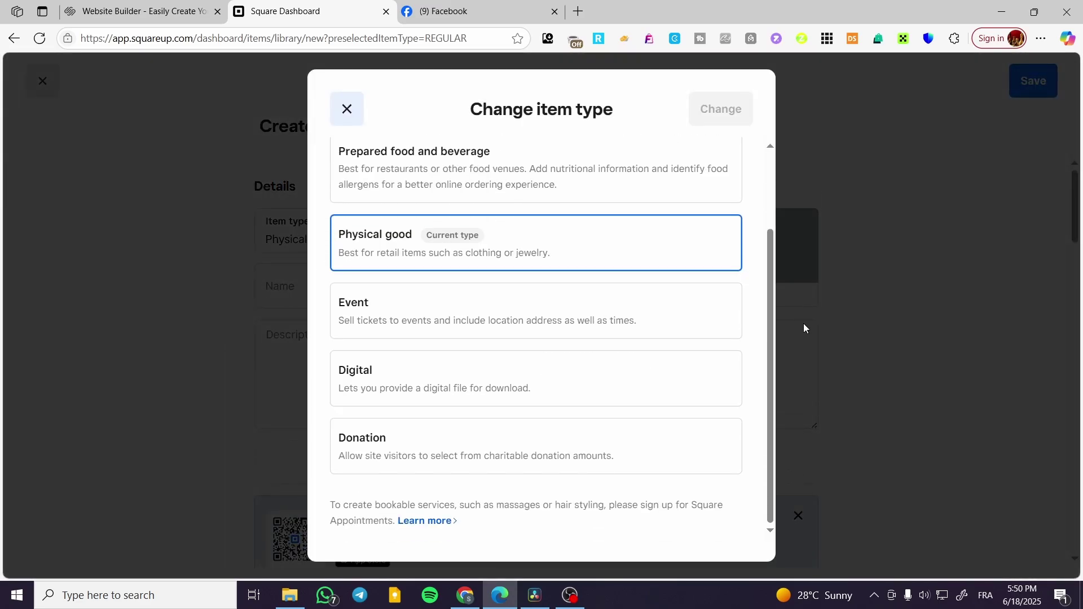
scroll(426, 271, "up", 3)
left_click(346, 109)
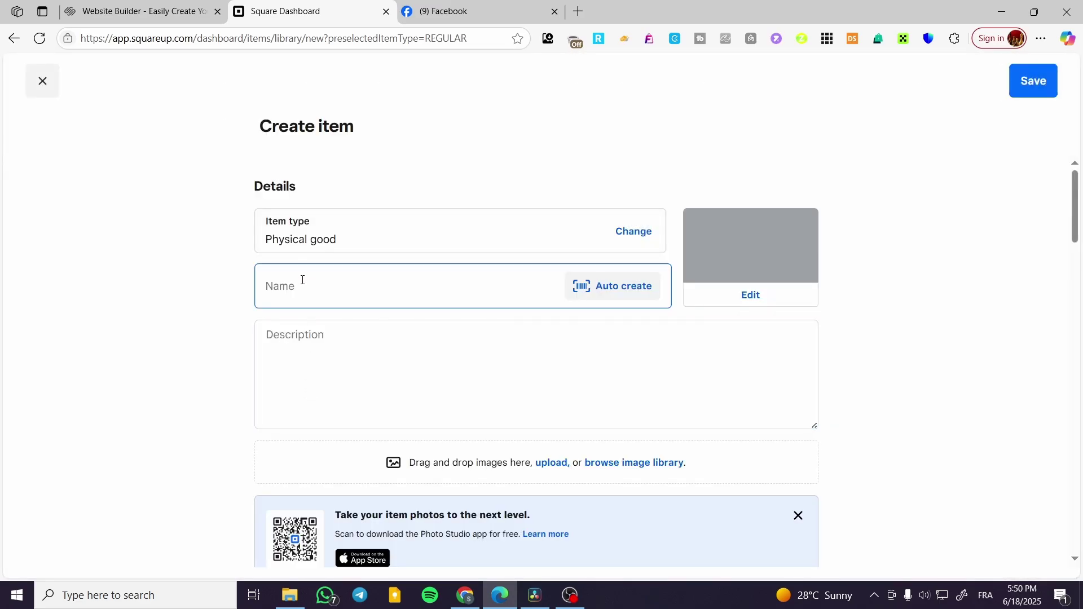
scroll(357, 345, "down", 5)
mouse_move(349, 333)
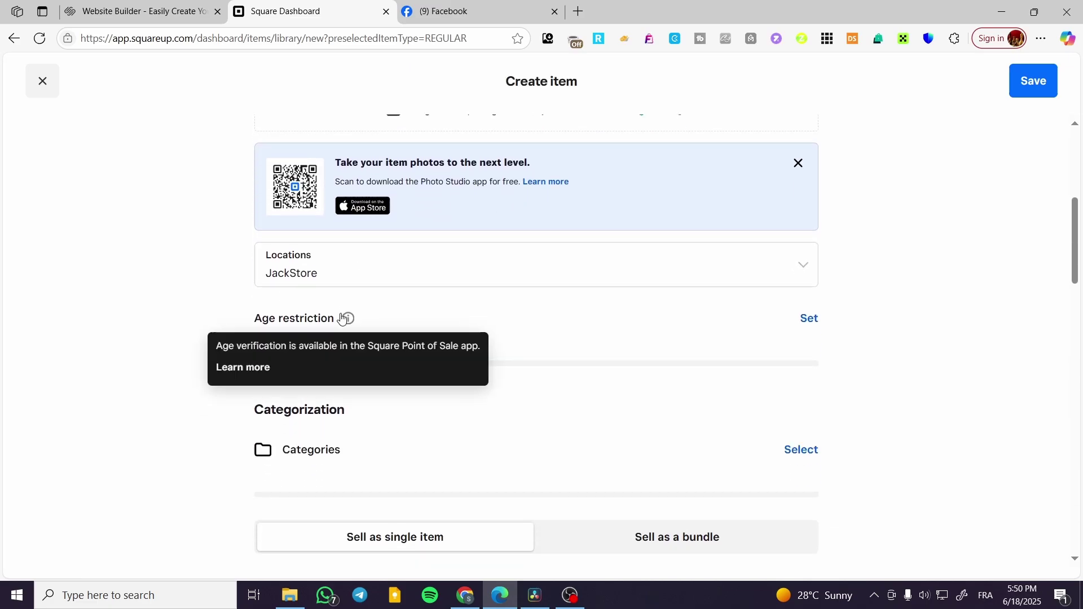
scroll(339, 350, "down", 10)
scroll(393, 358, "up", 15)
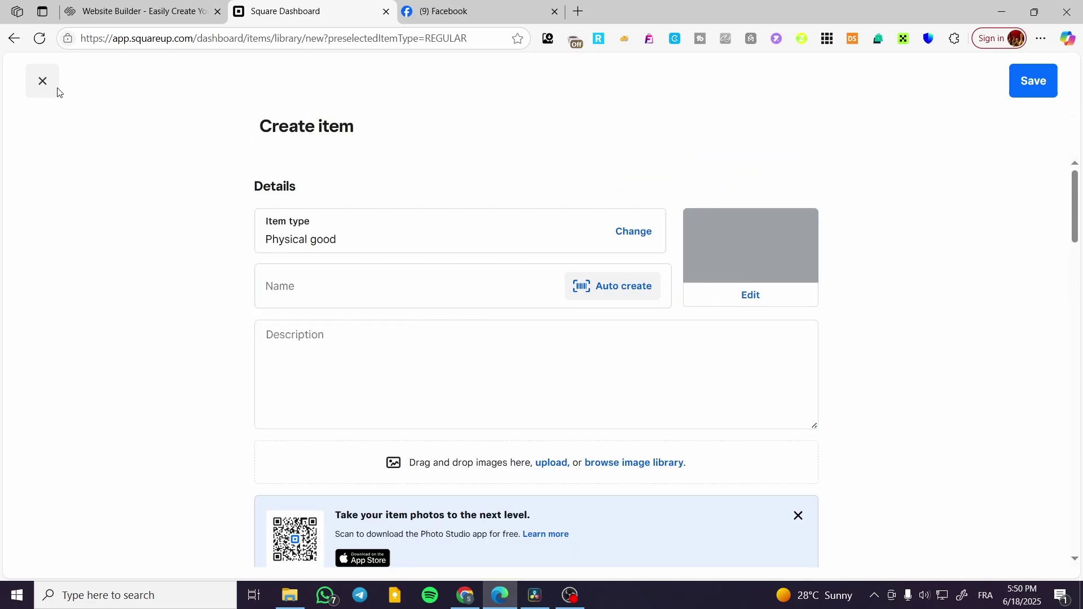
Close the Create item form, discarding changes, and return to the main navigation.
left_click(41, 82)
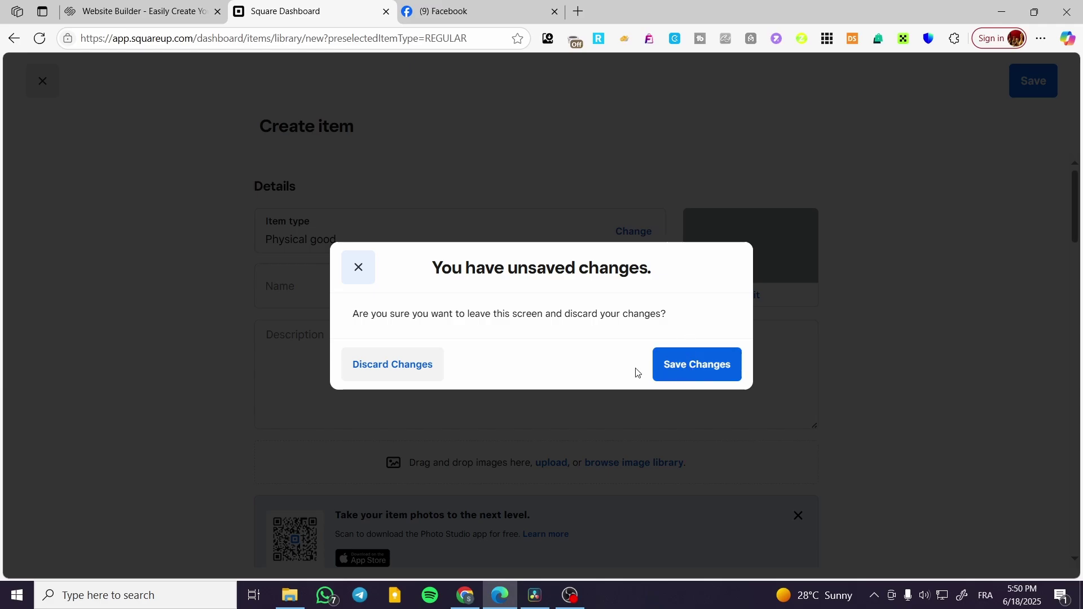
left_click(399, 364)
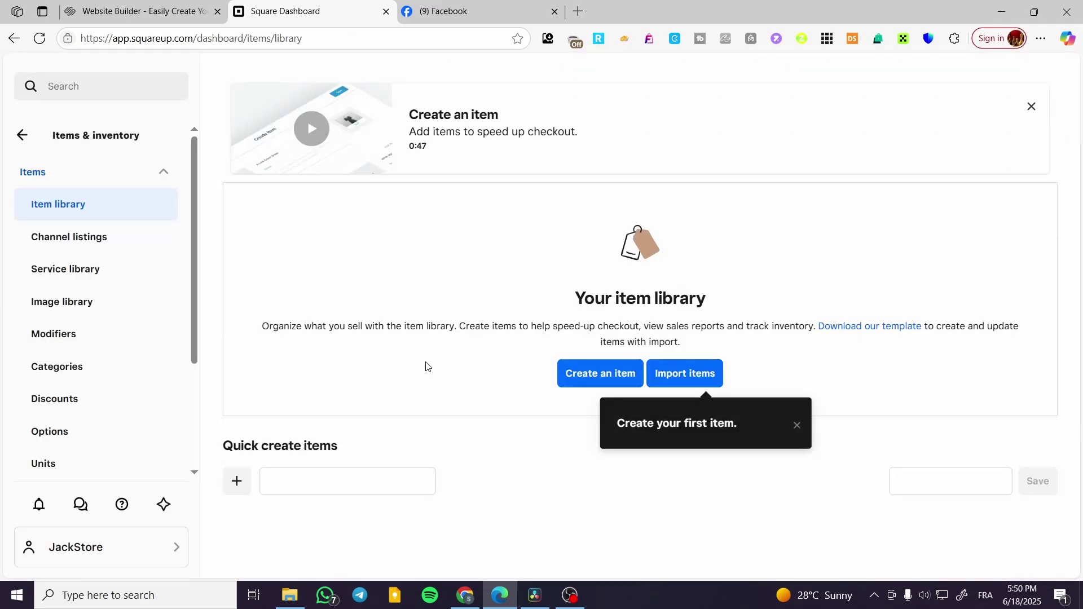
left_click(22, 134)
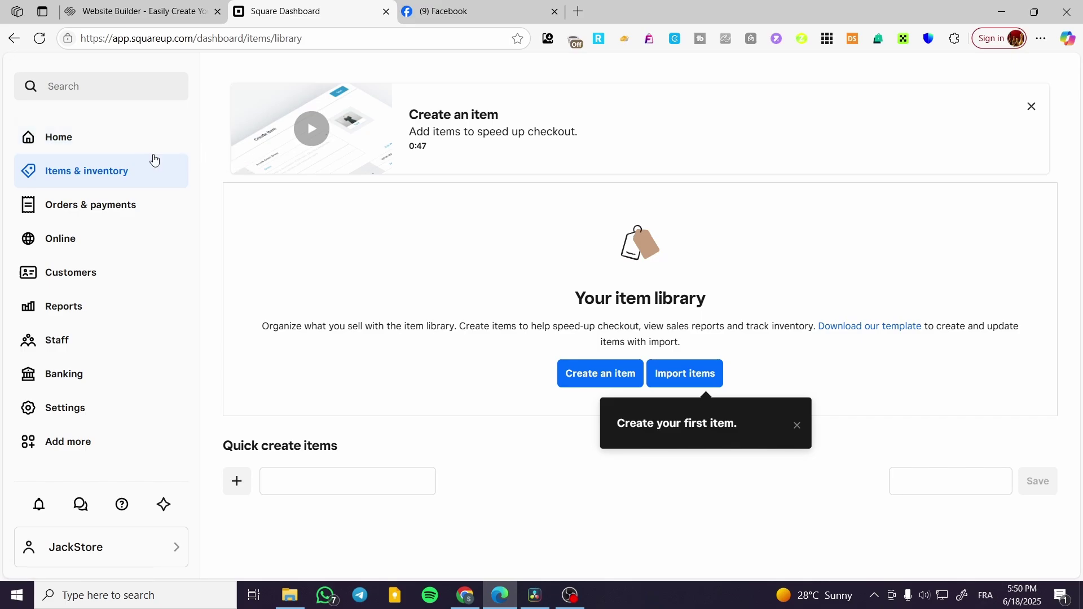
Go to Home, view the Take a payment options, then close them.
left_click(110, 147)
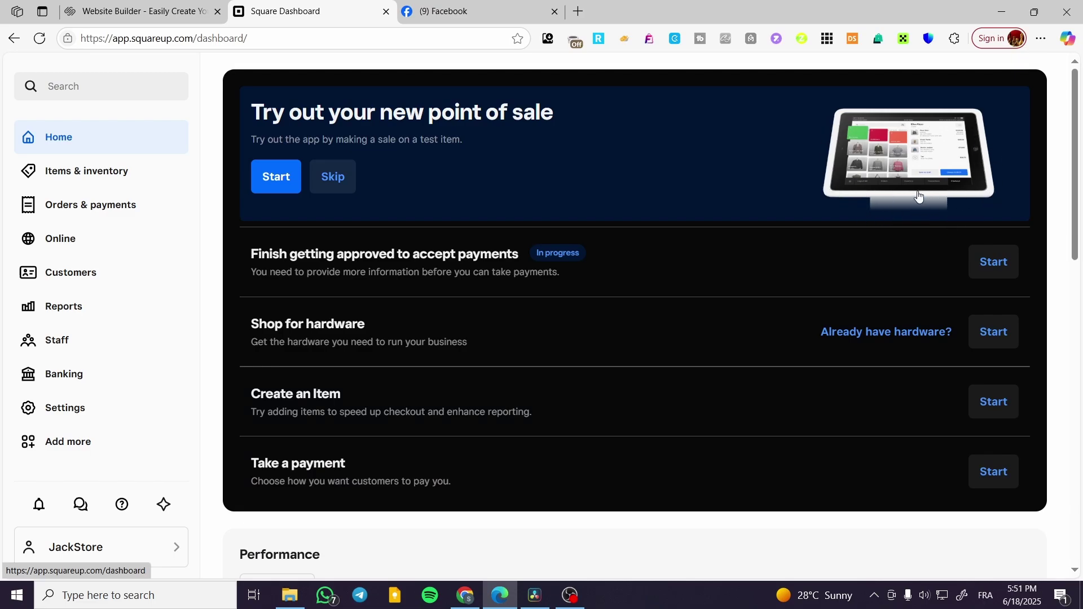
scroll(555, 242, "down", 5)
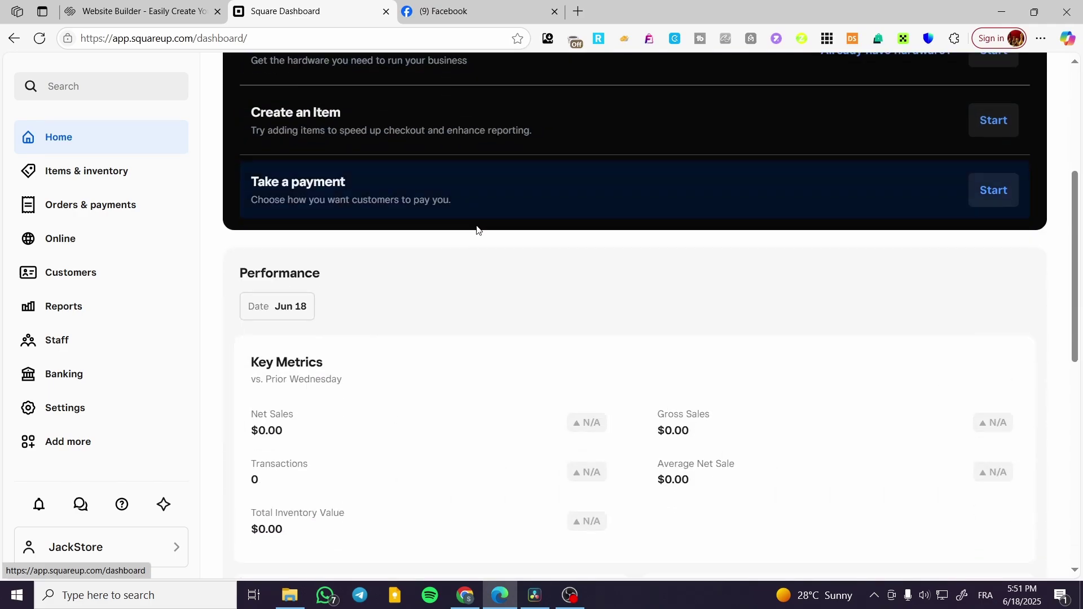
left_click(972, 188)
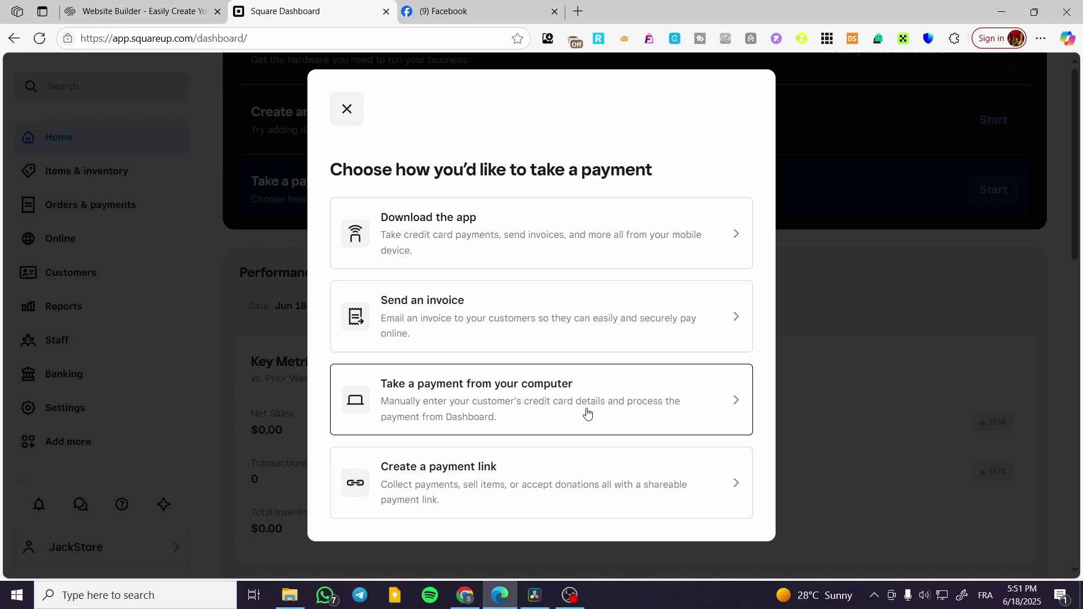
left_click(948, 380)
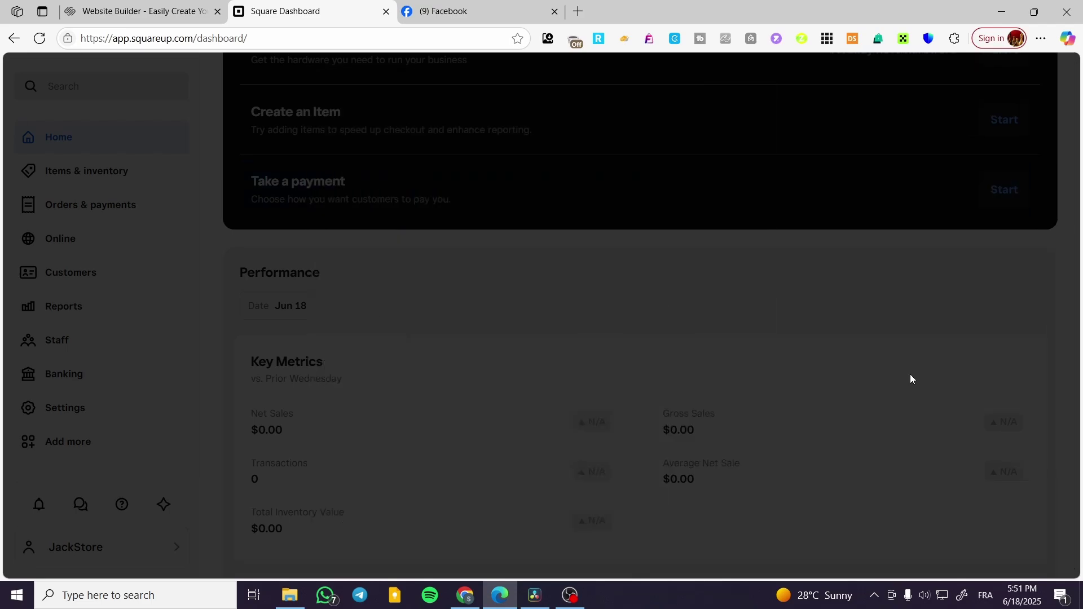